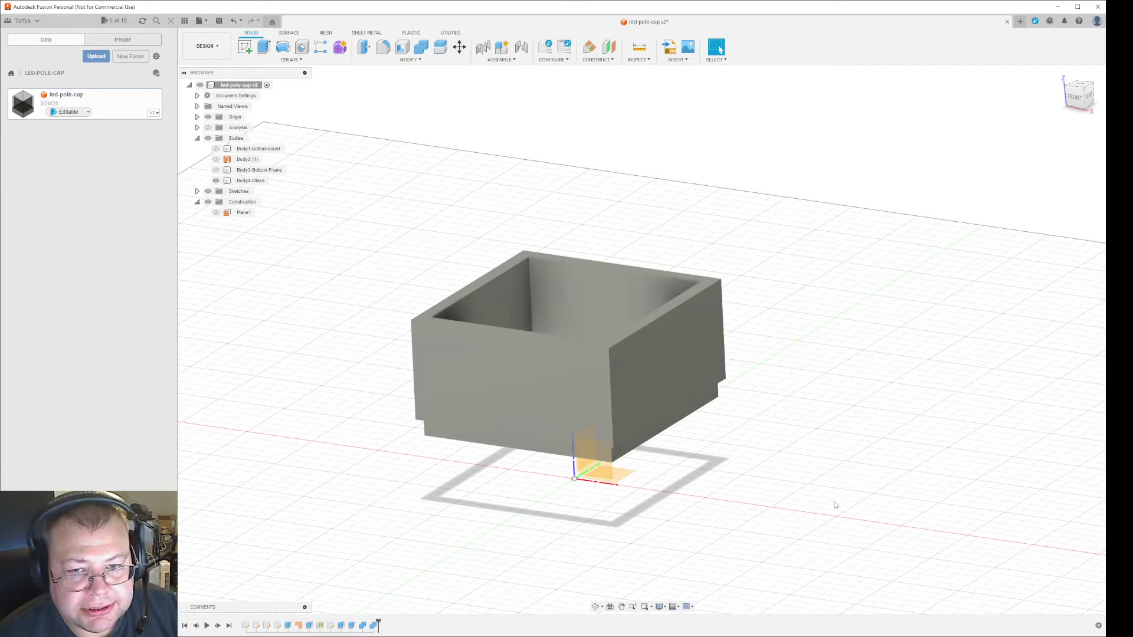
# - Add Glass - Light Color from Glass > Color Density to the design and apply it to the front panel
pyautogui.click(656, 371)
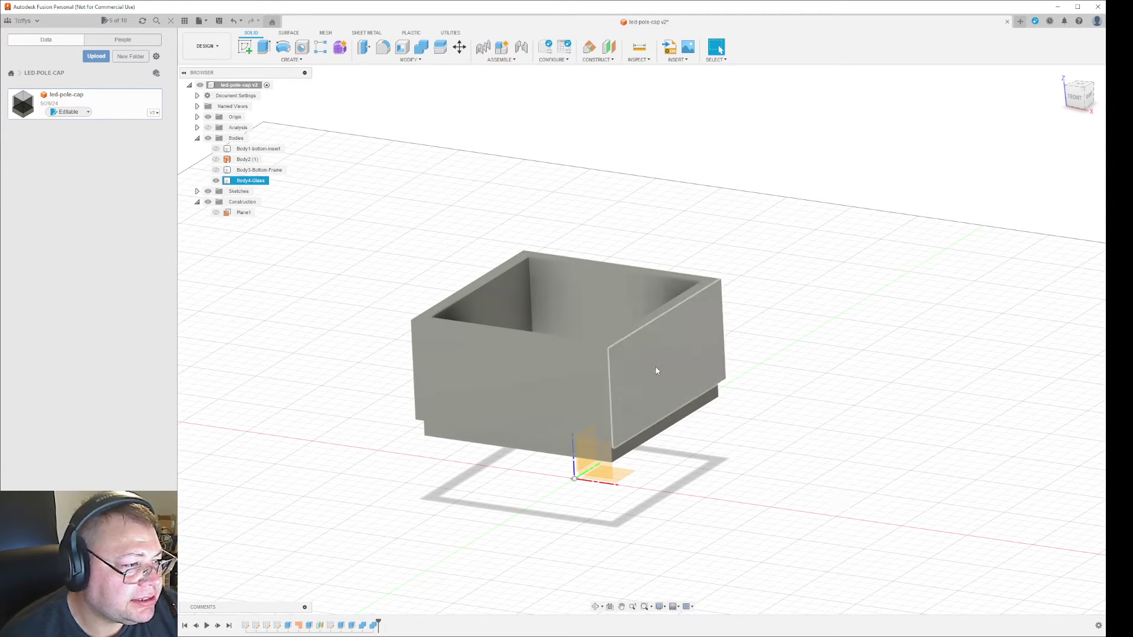
pyautogui.rightClick(662, 384)
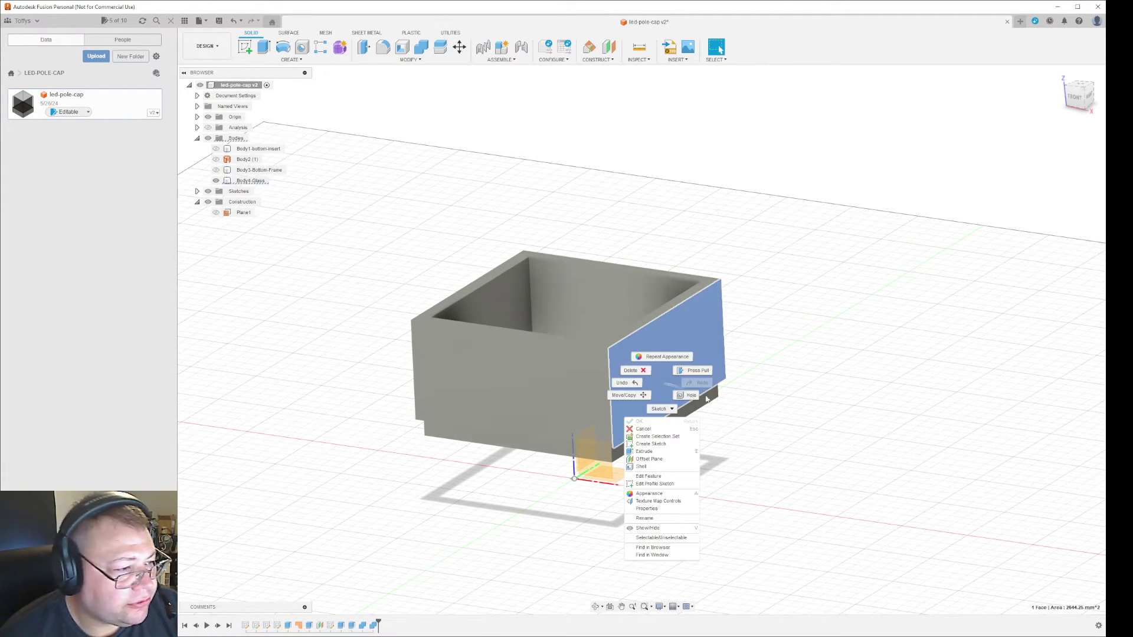
pyautogui.click(649, 494)
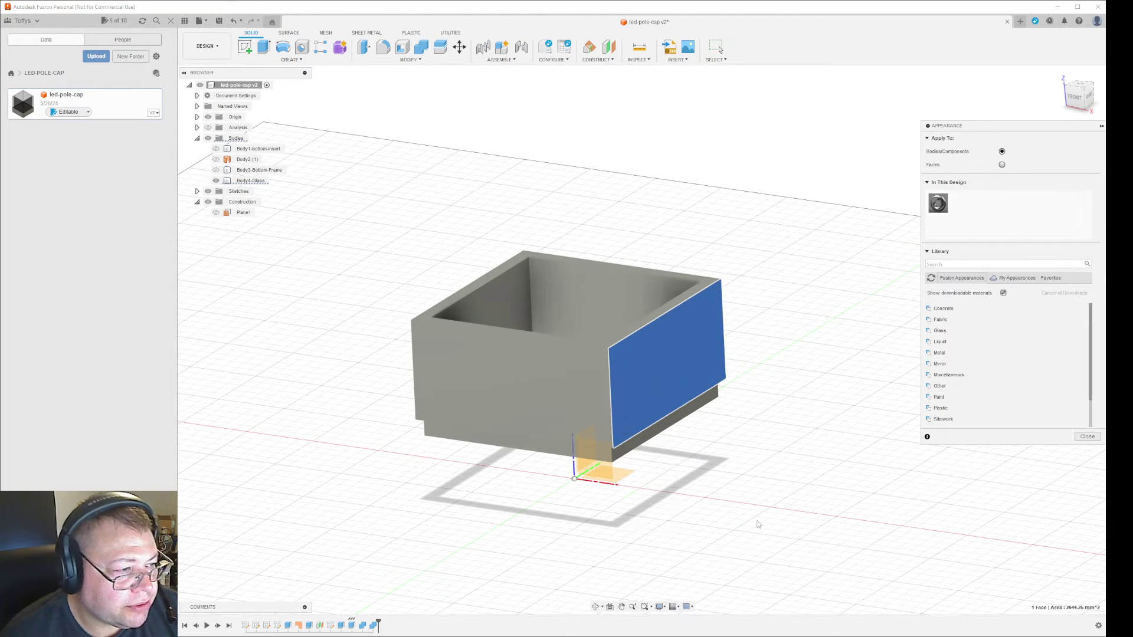
pyautogui.click(939, 330)
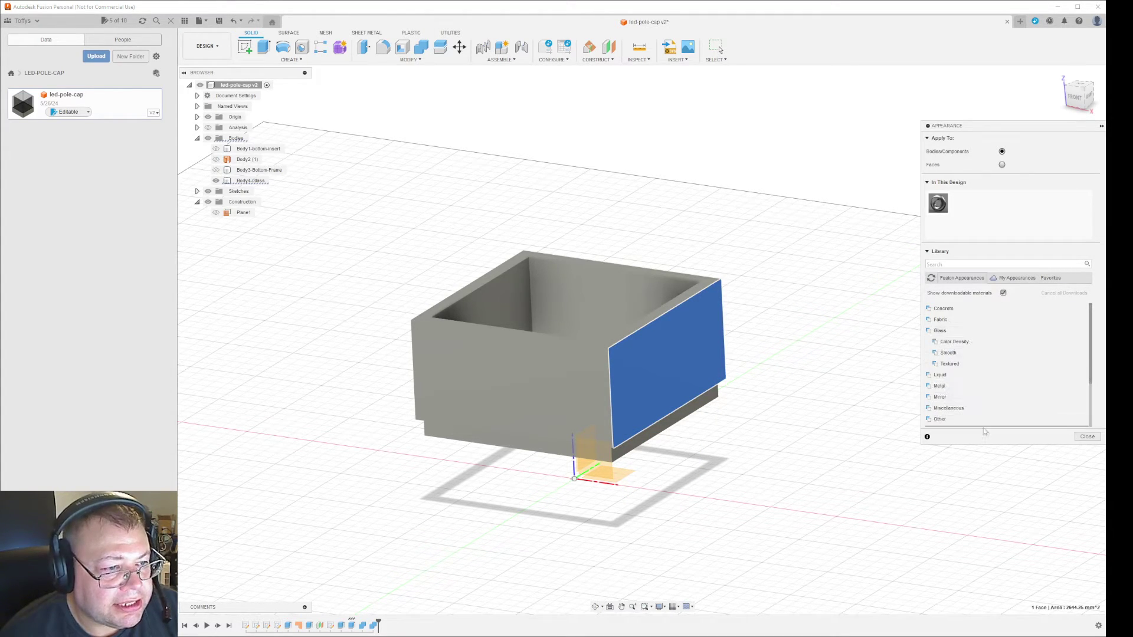
pyautogui.click(954, 343)
pyautogui.scroll(-3, 967, 354)
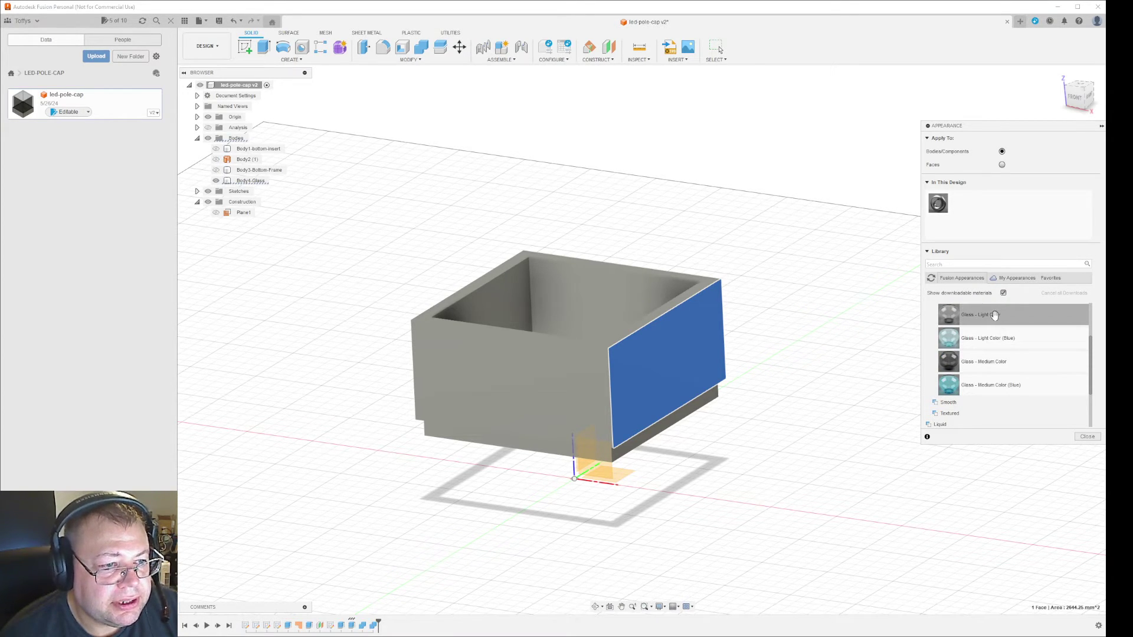
pyautogui.scroll(2, 1024, 316)
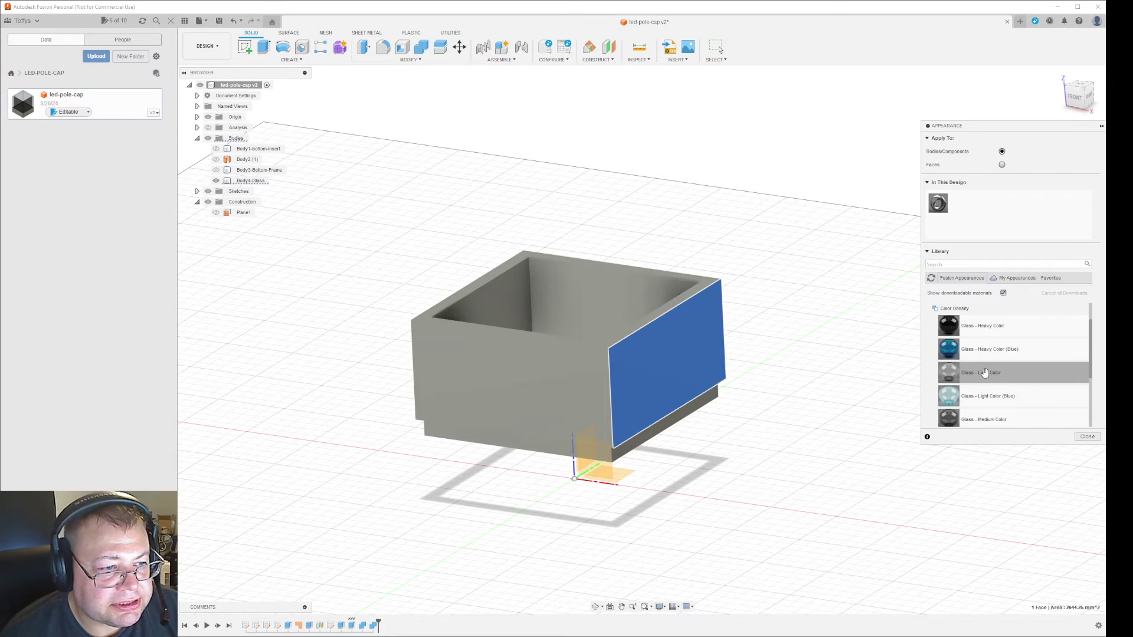
pyautogui.moveTo(981, 373); pyautogui.dragTo(677, 339)
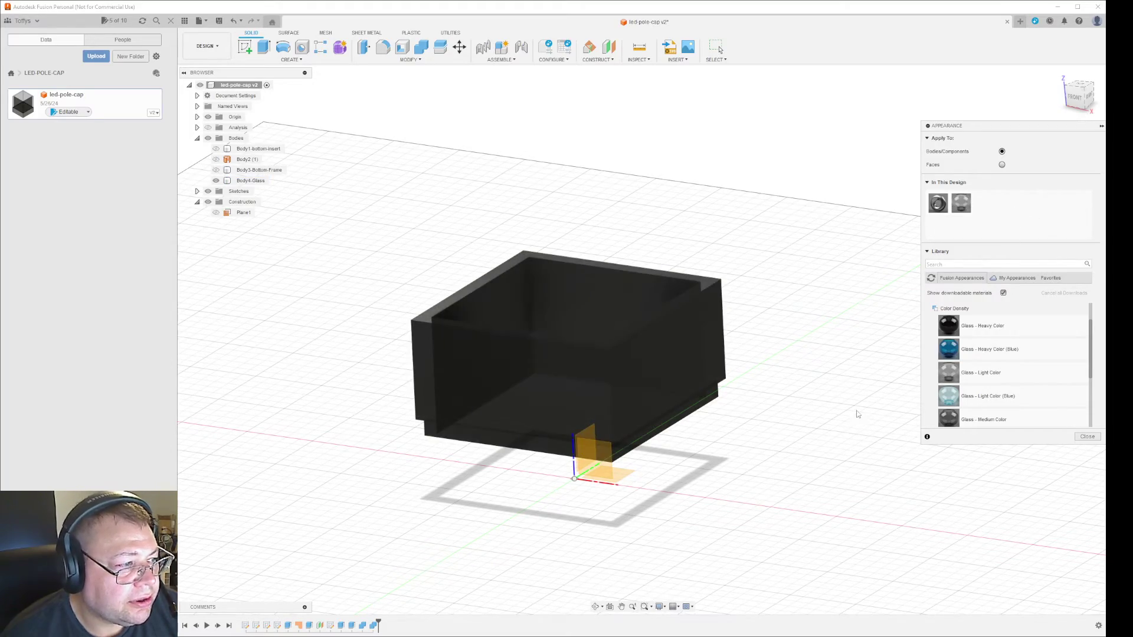
pyautogui.keyDown('shift'); pyautogui.moveTo(852, 412); pyautogui.dragTo(769, 418, button='middle'); pyautogui.keyUp('shift')
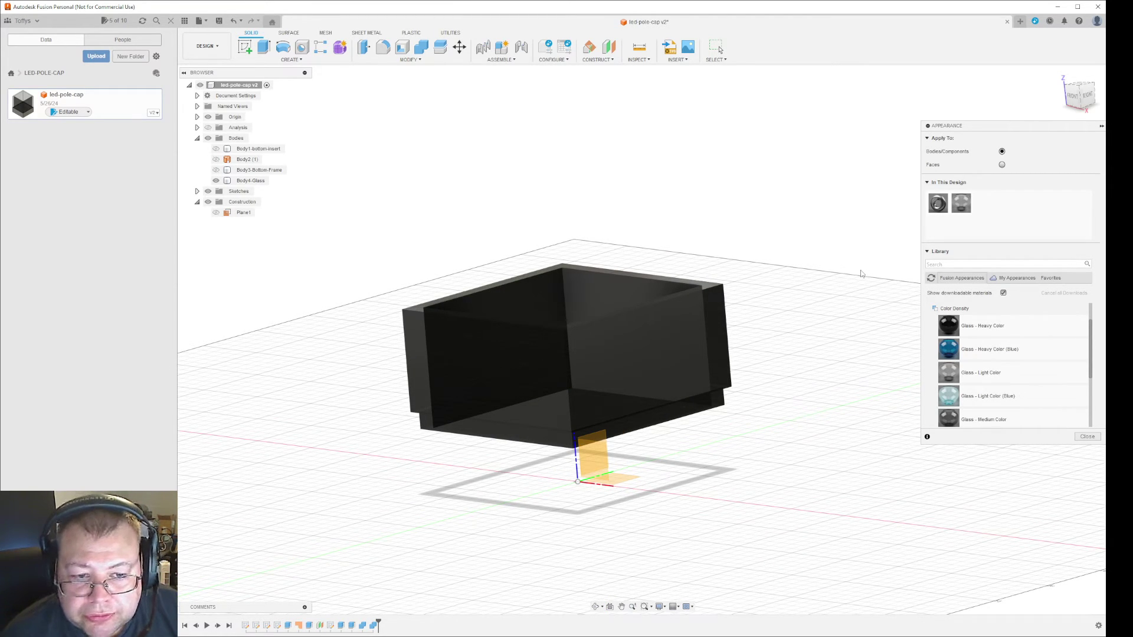
# - Check in the glass face's Properties that its appearance is Glass - Light Color, then reopen Appearance
pyautogui.click(1087, 436)
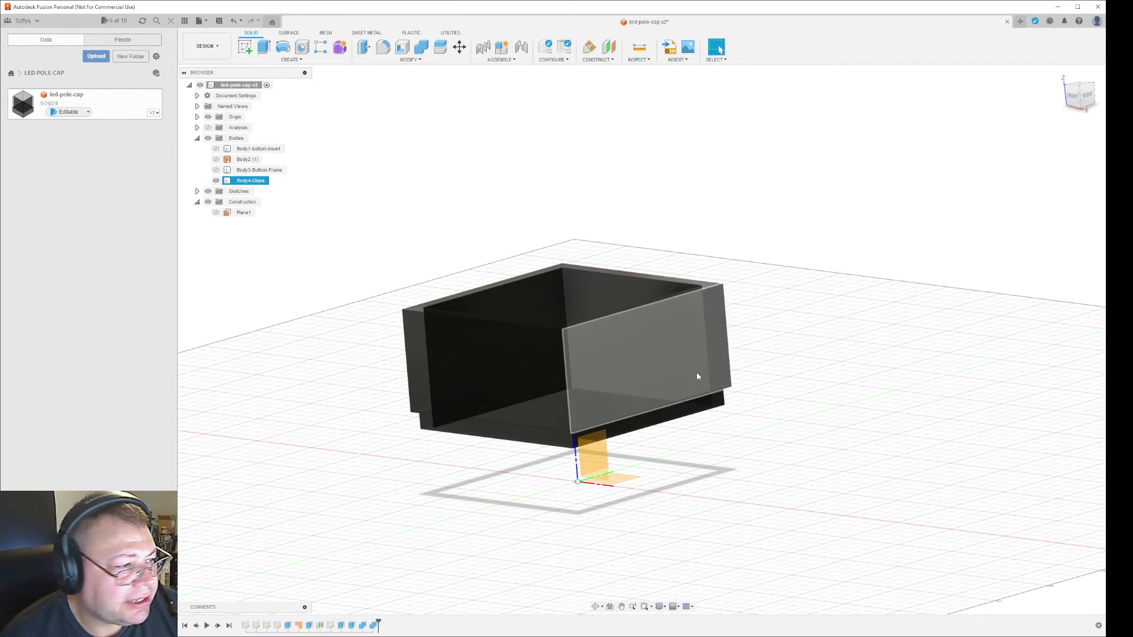
pyautogui.click(678, 369)
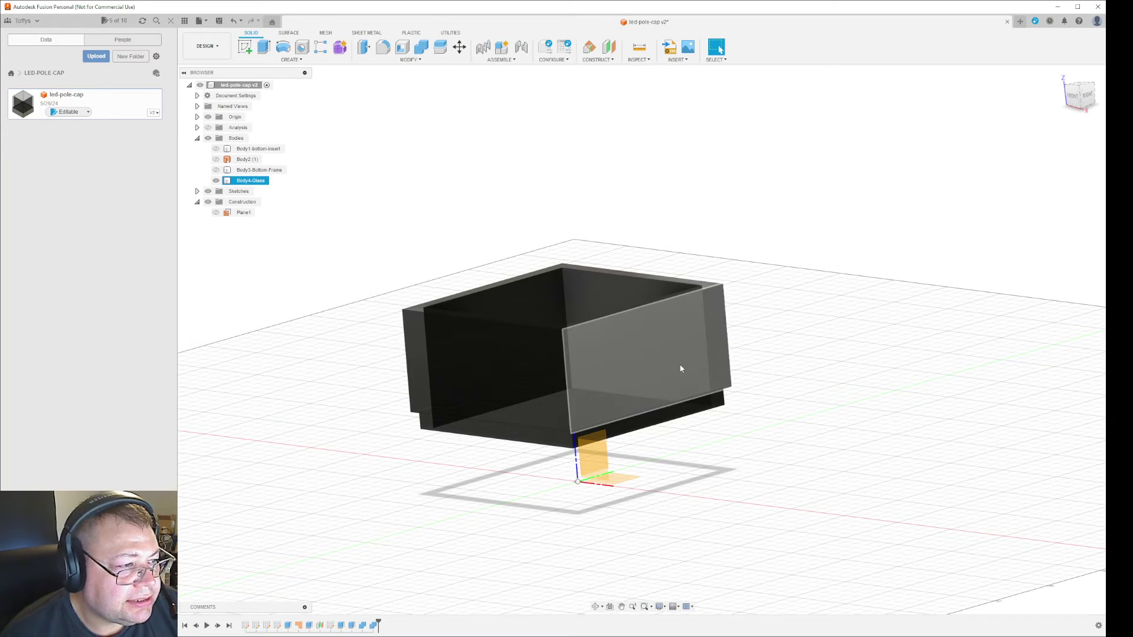
pyautogui.rightClick(597, 357)
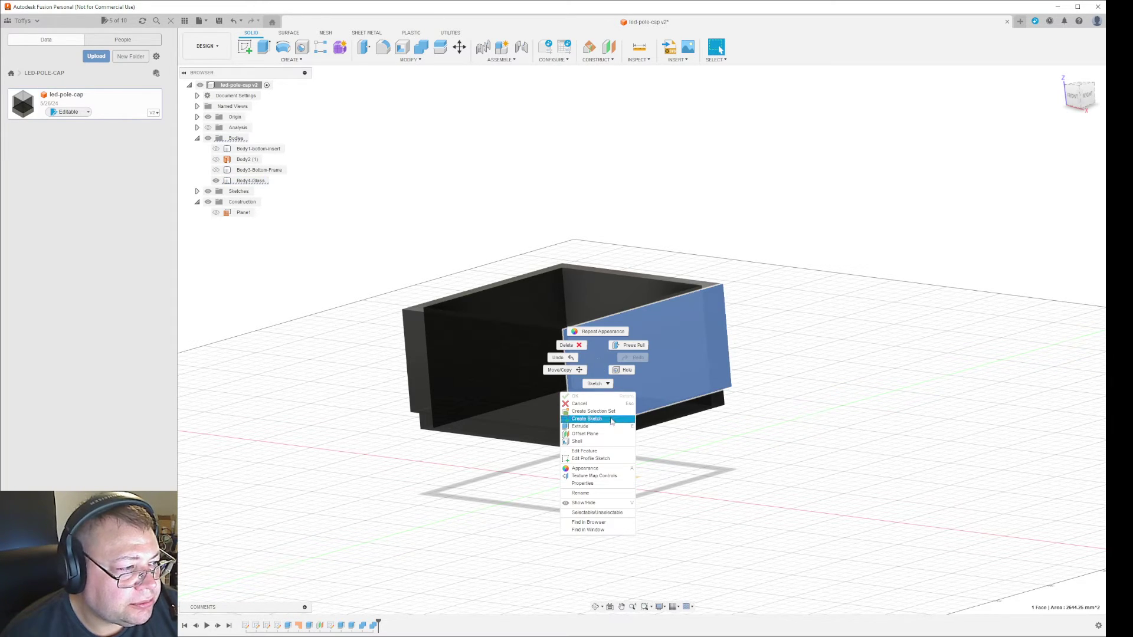
pyautogui.click(584, 484)
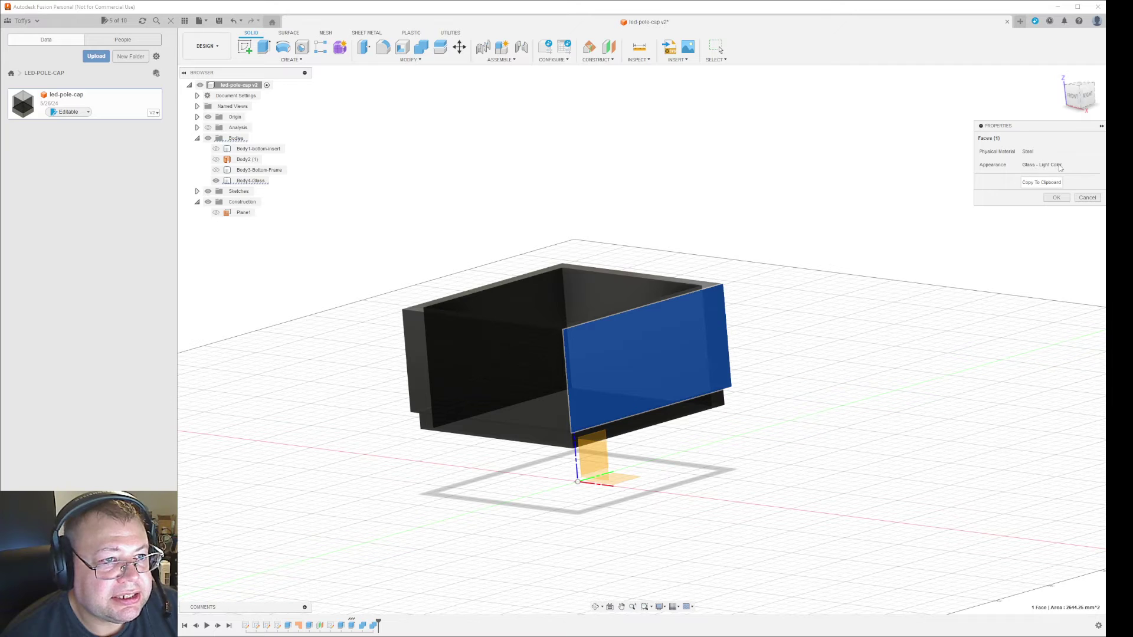
pyautogui.click(1087, 198)
pyautogui.rightClick(652, 345)
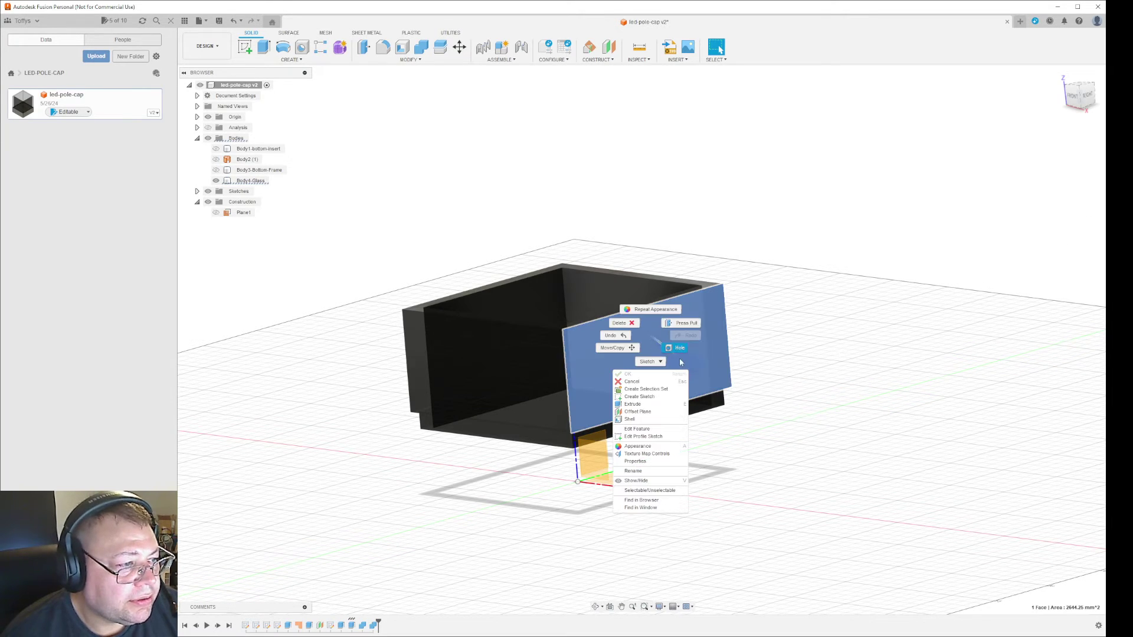
pyautogui.click(649, 450)
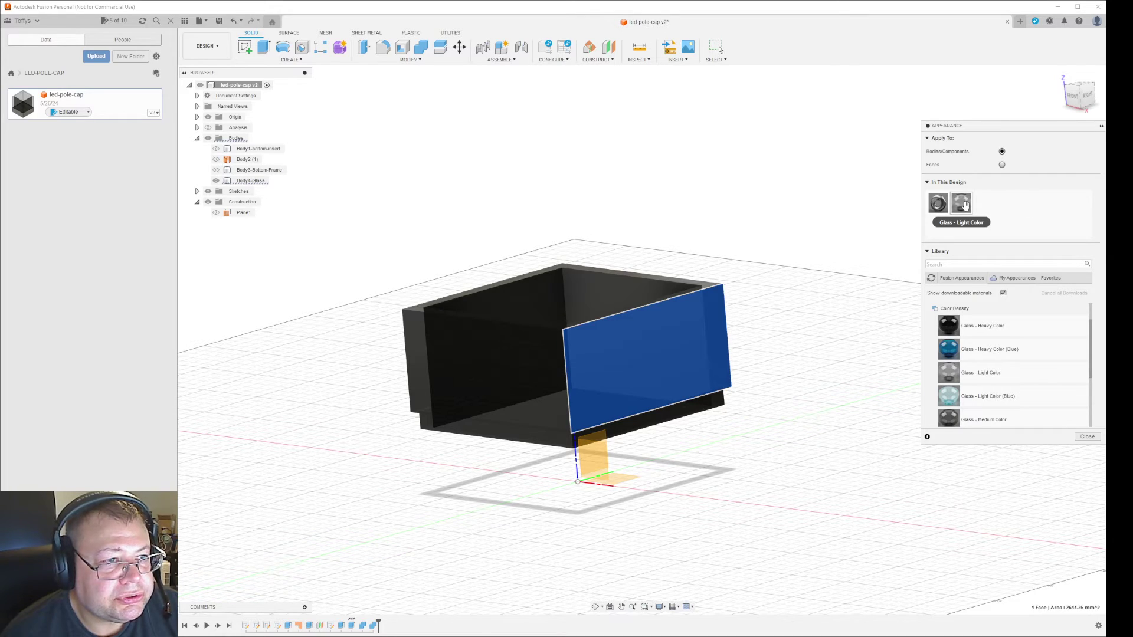
# - Select all bodies using Glass - Light Color, then unassign and delete that appearance
pyautogui.rightClick(965, 205)
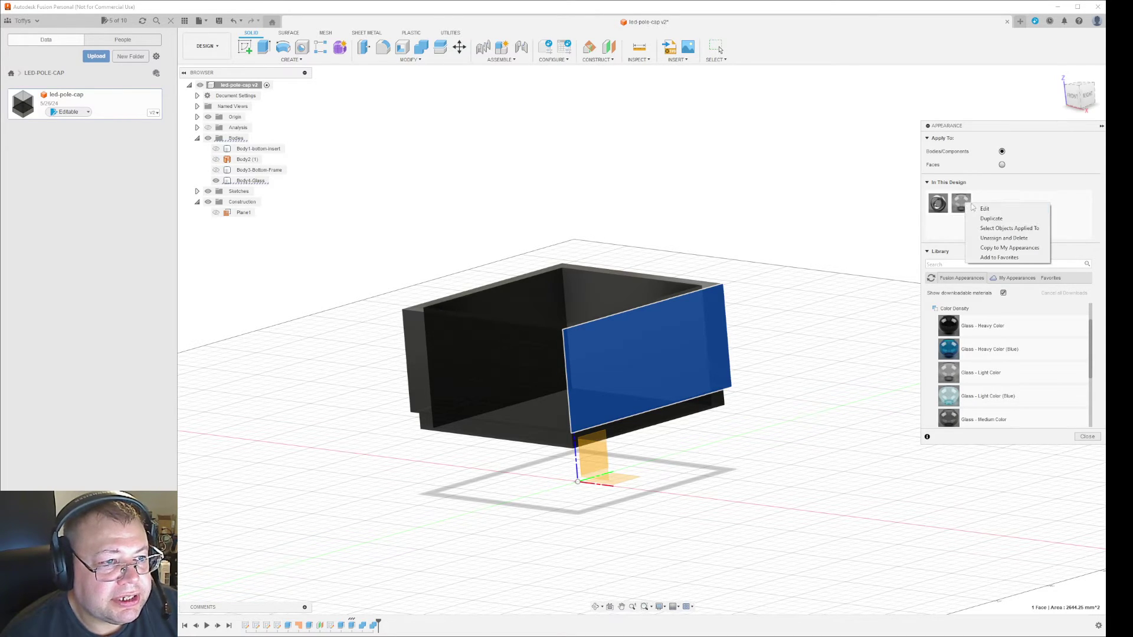
pyautogui.click(1016, 230)
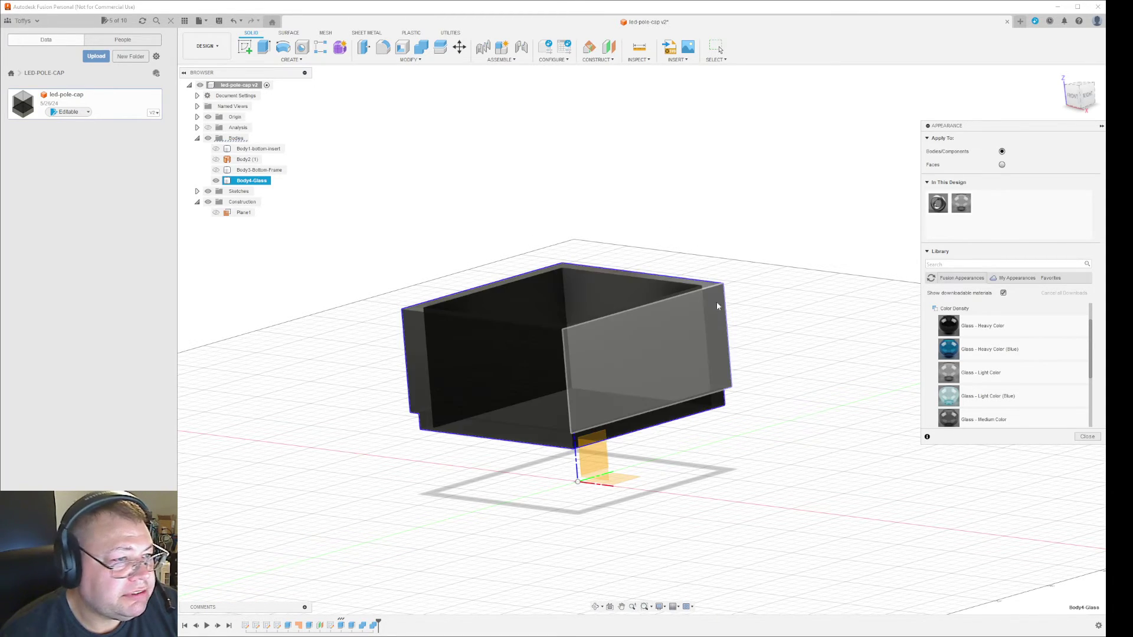
pyautogui.moveTo(726, 300); pyautogui.dragTo(585, 267)
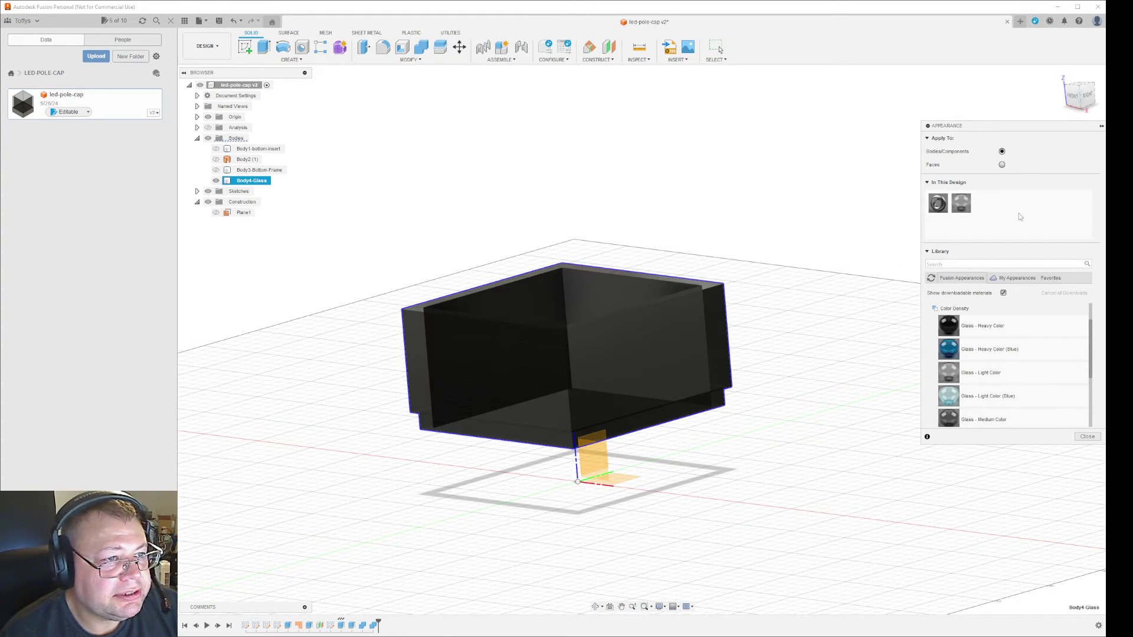
pyautogui.rightClick(961, 202)
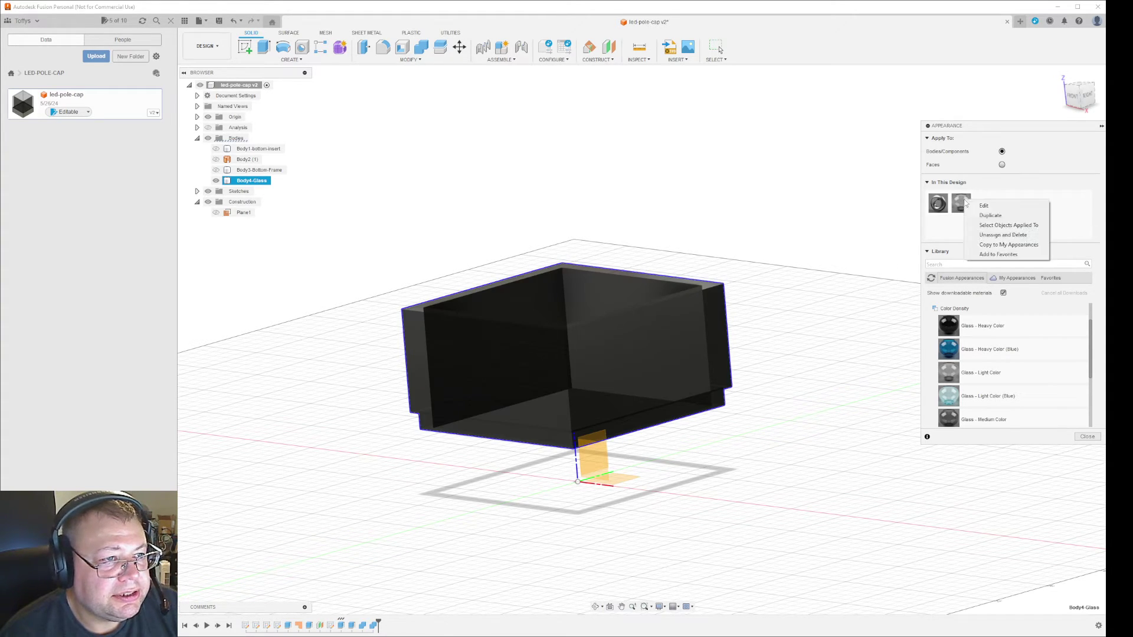
pyautogui.click(992, 236)
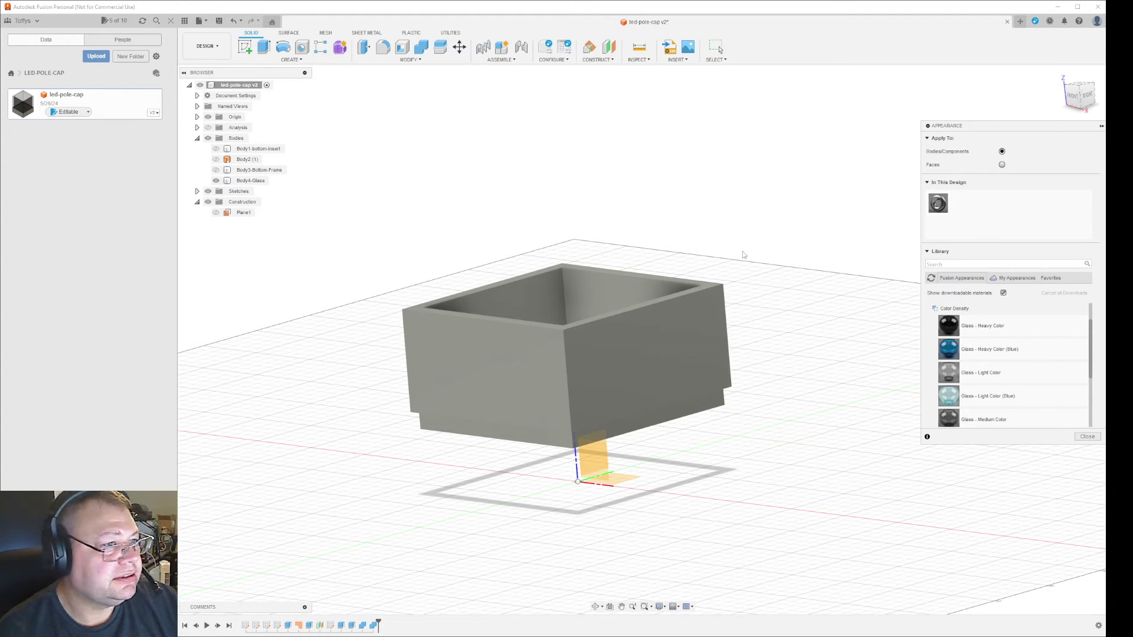
# - Undo the glass appearance removal and reopen the Appearance library for the glass face
pyautogui.click(230, 22)
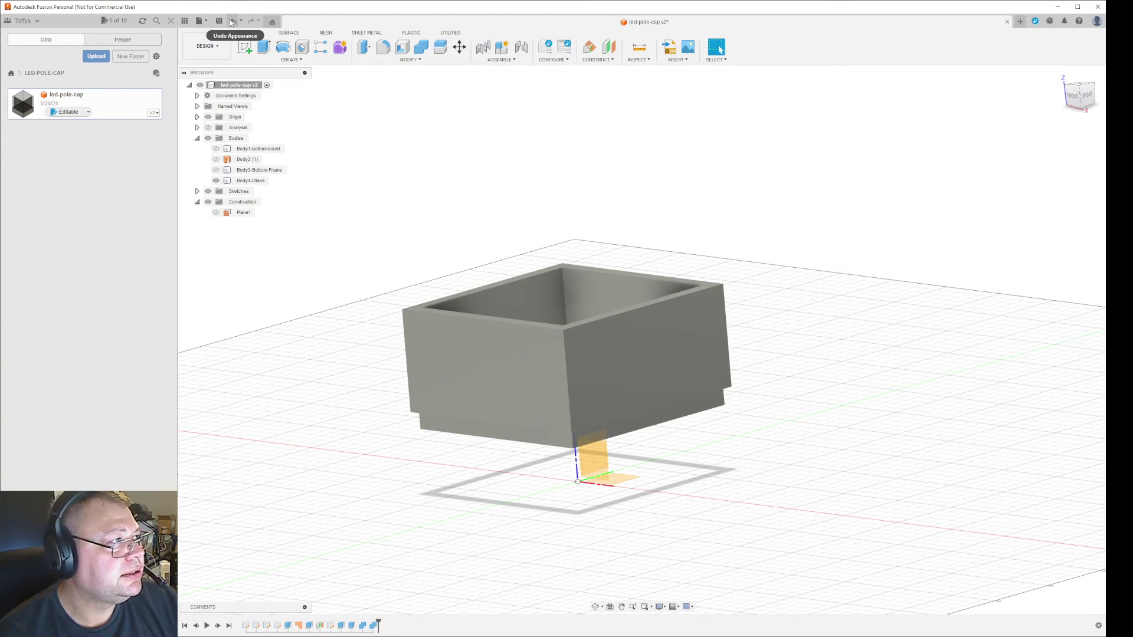
pyautogui.click(231, 22)
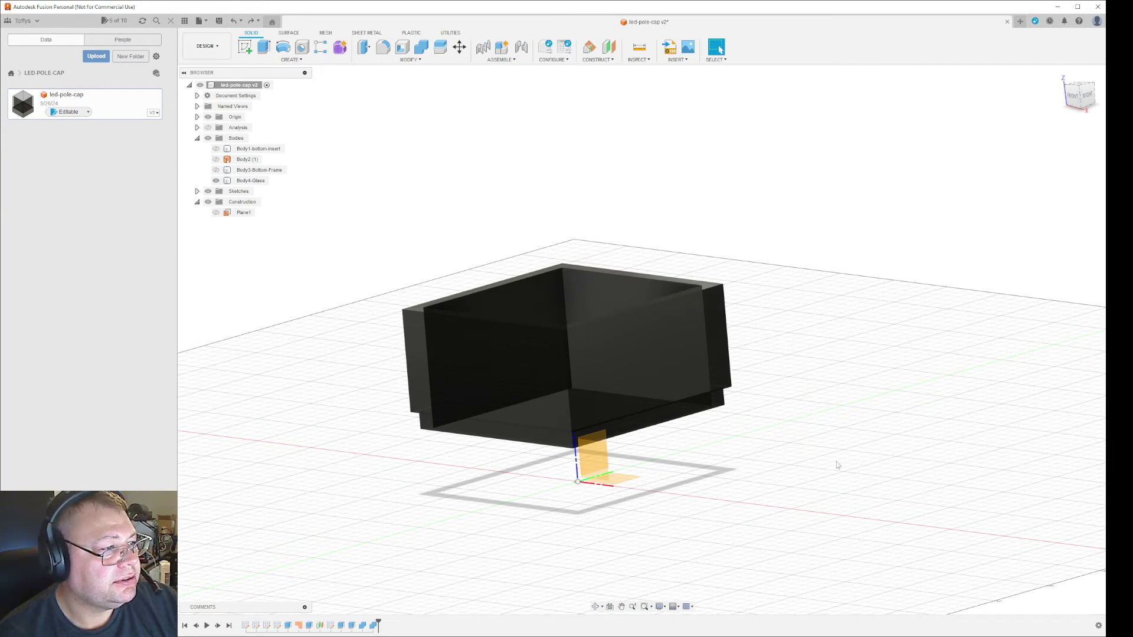
pyautogui.click(670, 362)
pyautogui.rightClick(670, 361)
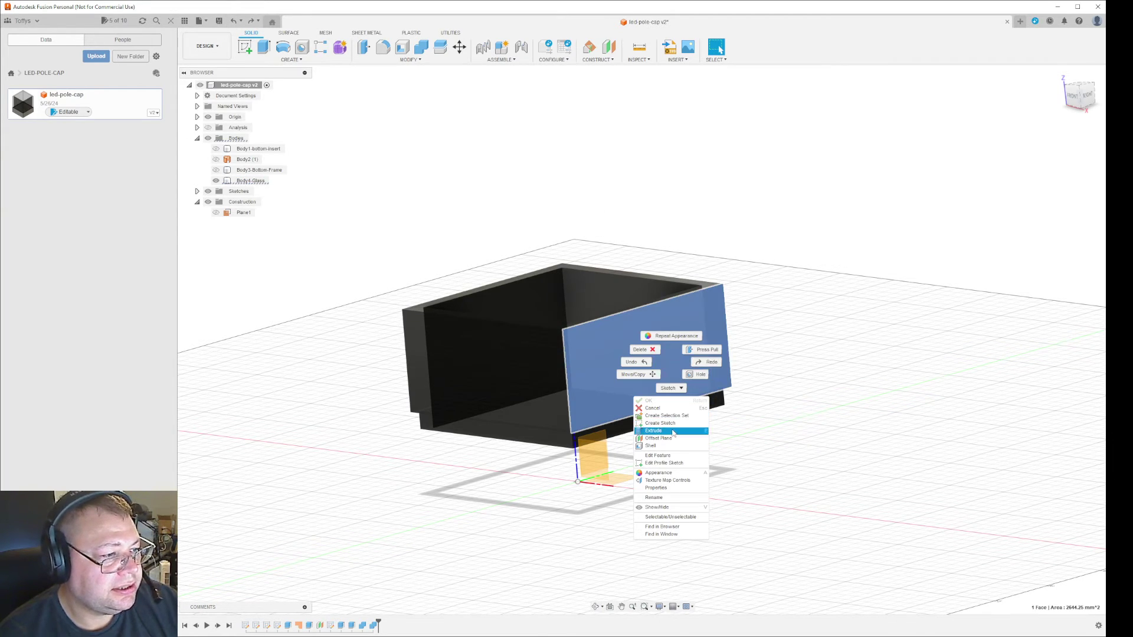
pyautogui.click(667, 472)
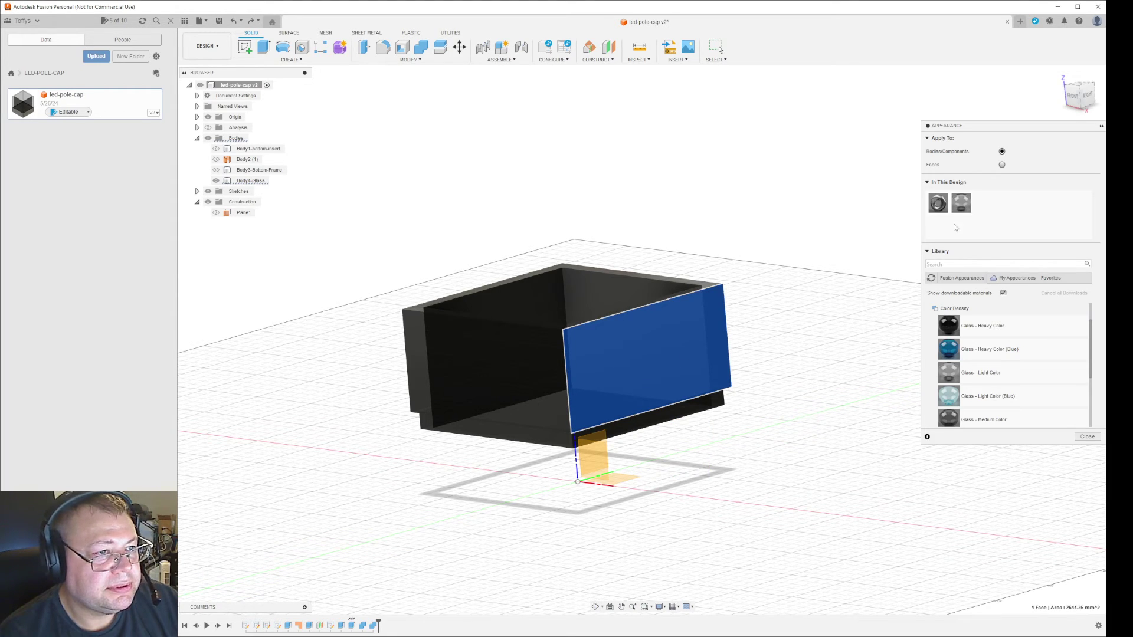
# - Select the bodies using Glass - Light Color and apply the default grey appearance to Body4-Glass
pyautogui.rightClick(962, 203)
pyautogui.click(1013, 229)
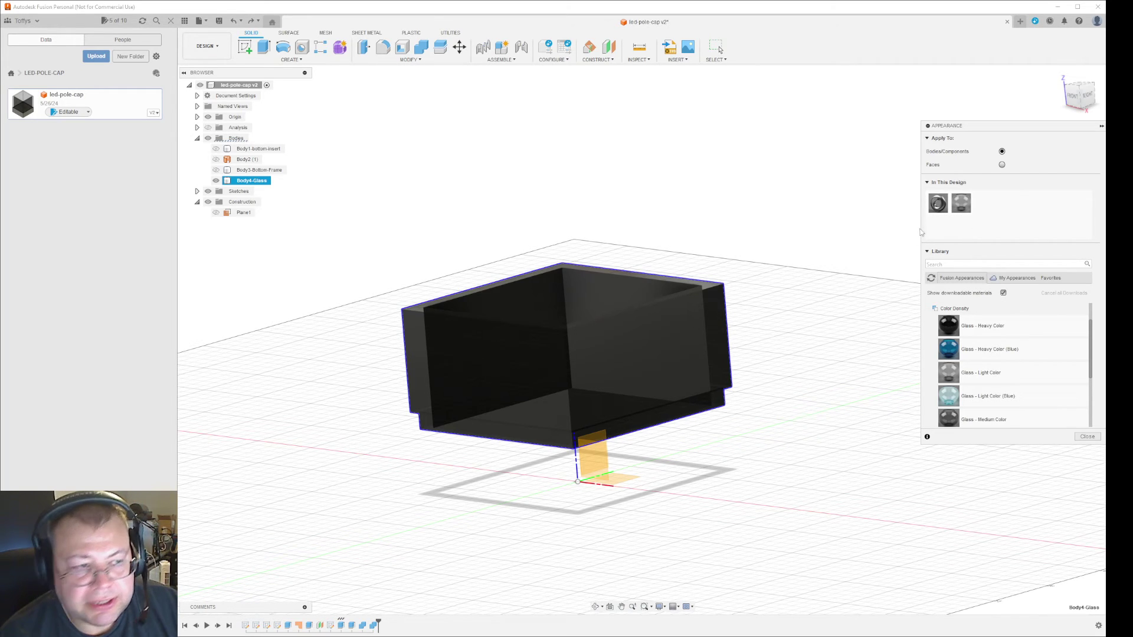
pyautogui.moveTo(937, 203); pyautogui.dragTo(694, 307)
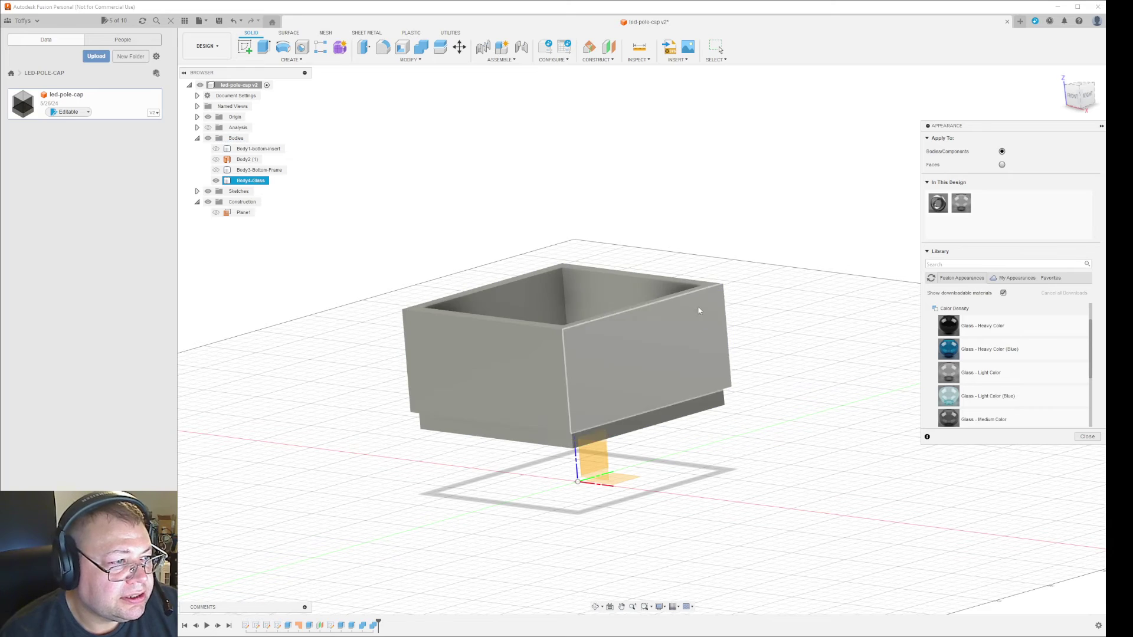
# - Put the Glass - Light Color appearance back on the body
pyautogui.rightClick(959, 209)
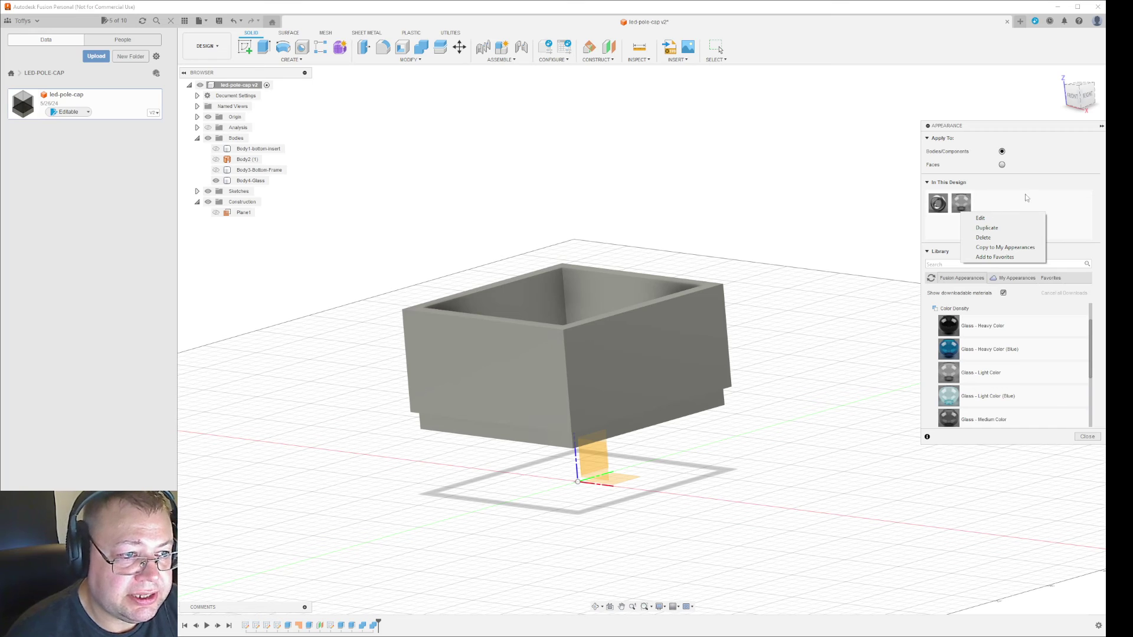
pyautogui.click(1051, 184)
pyautogui.moveTo(960, 203); pyautogui.dragTo(657, 324)
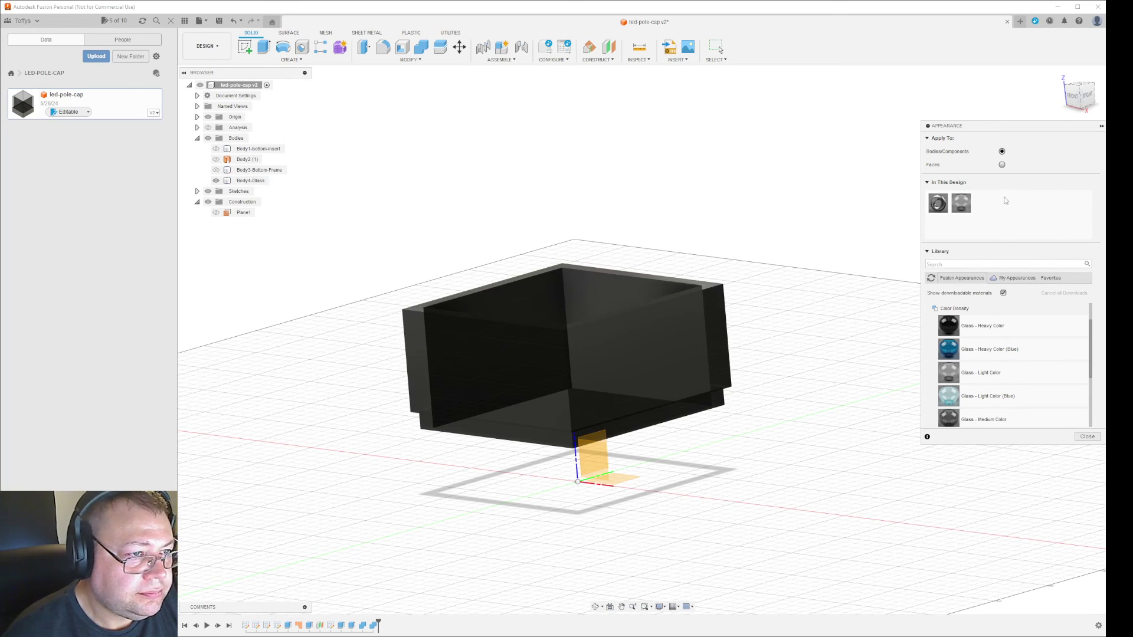
# - Select all bodies using Glass - Light Color, then unassign and delete it from the design
pyautogui.rightClick(961, 205)
pyautogui.click(1004, 231)
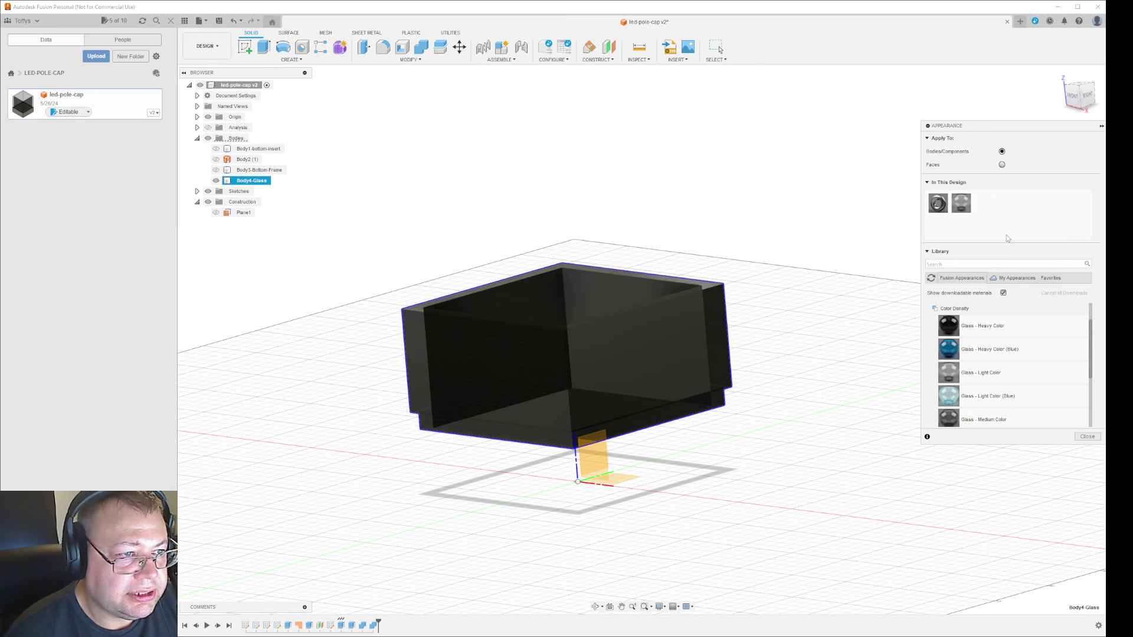
pyautogui.rightClick(966, 207)
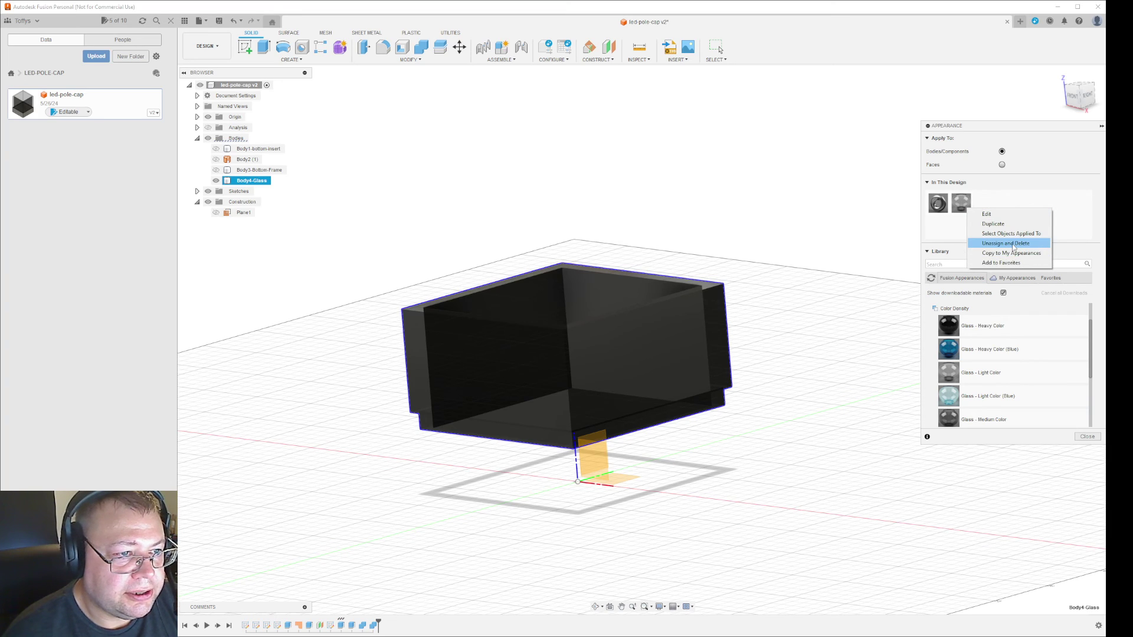
pyautogui.click(1018, 247)
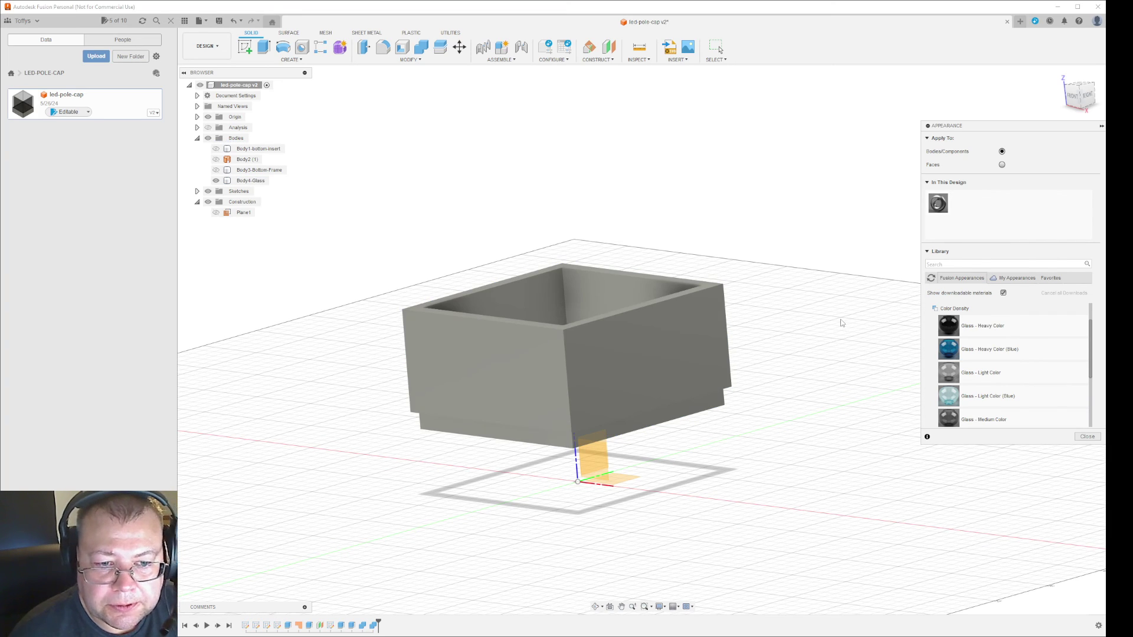